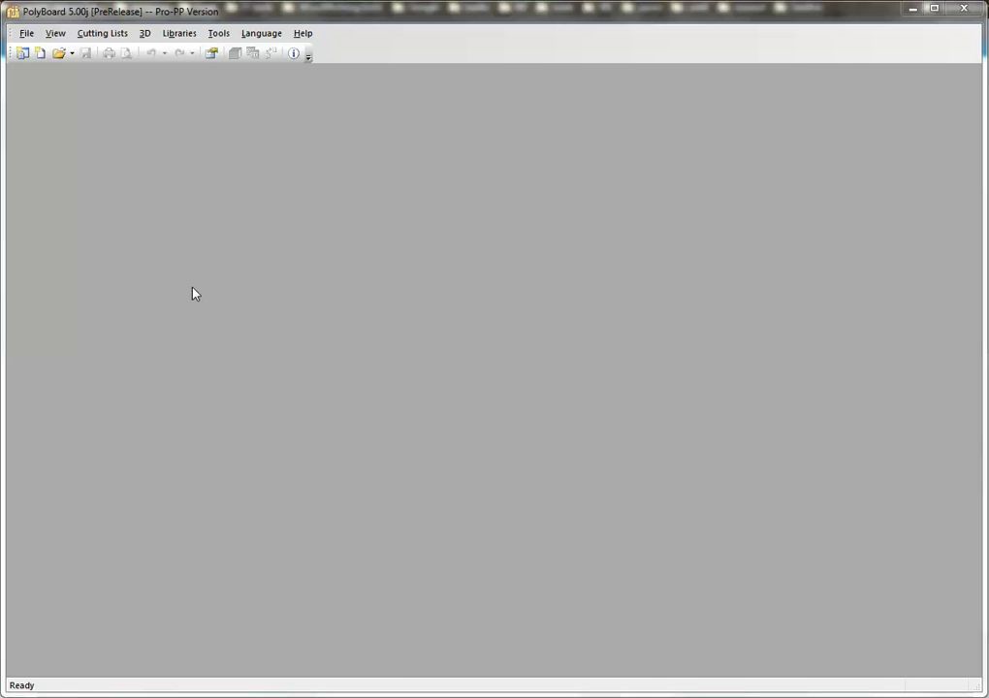
Create the default 850 × 800 × 600 mm box cabinet Cabinet2 and open a wireframe 3D view beside the design view
click(39, 53)
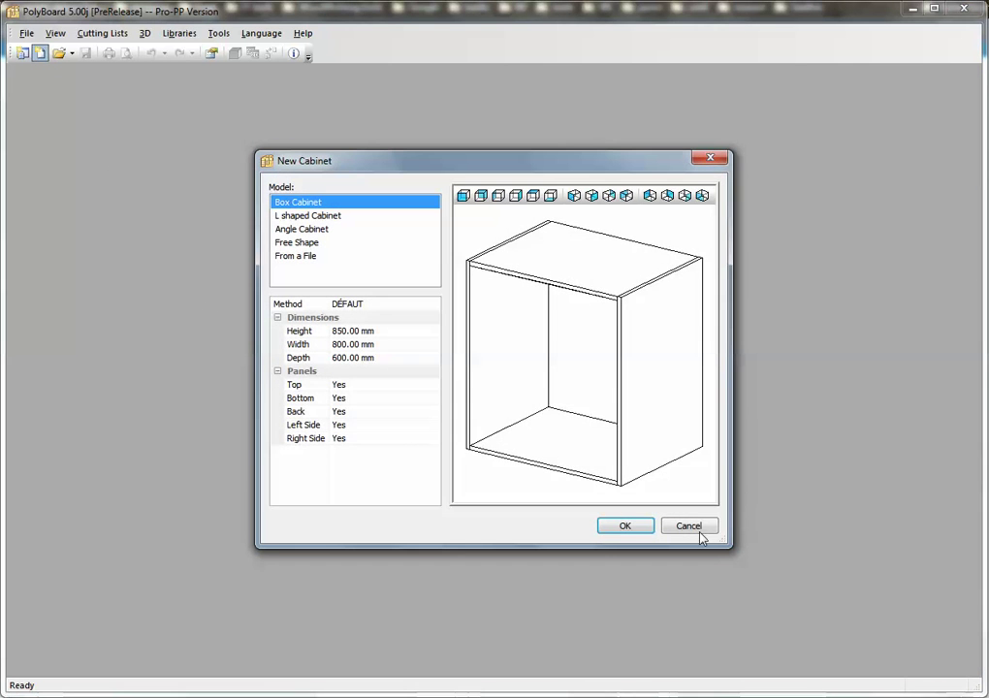
click(626, 525)
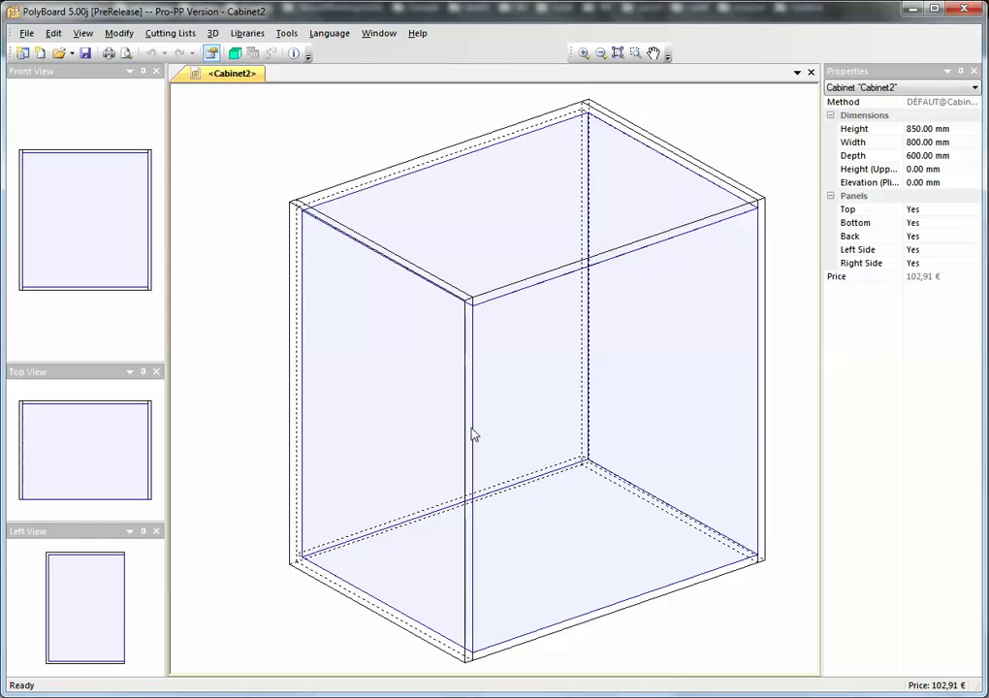
click(235, 55)
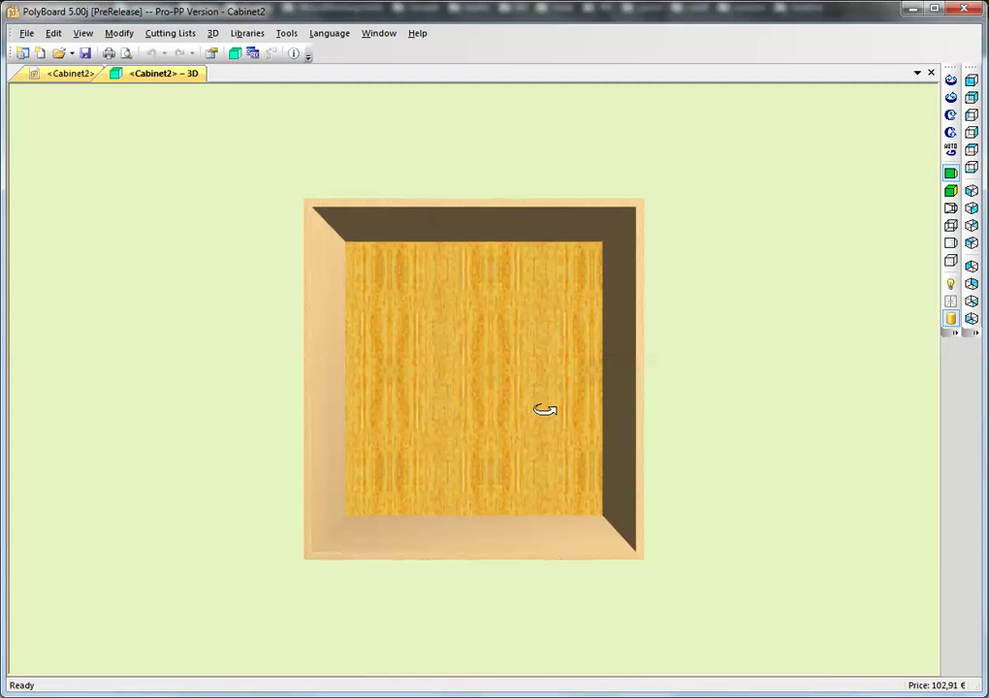
click(950, 243)
scroll(466, 388, up, 4)
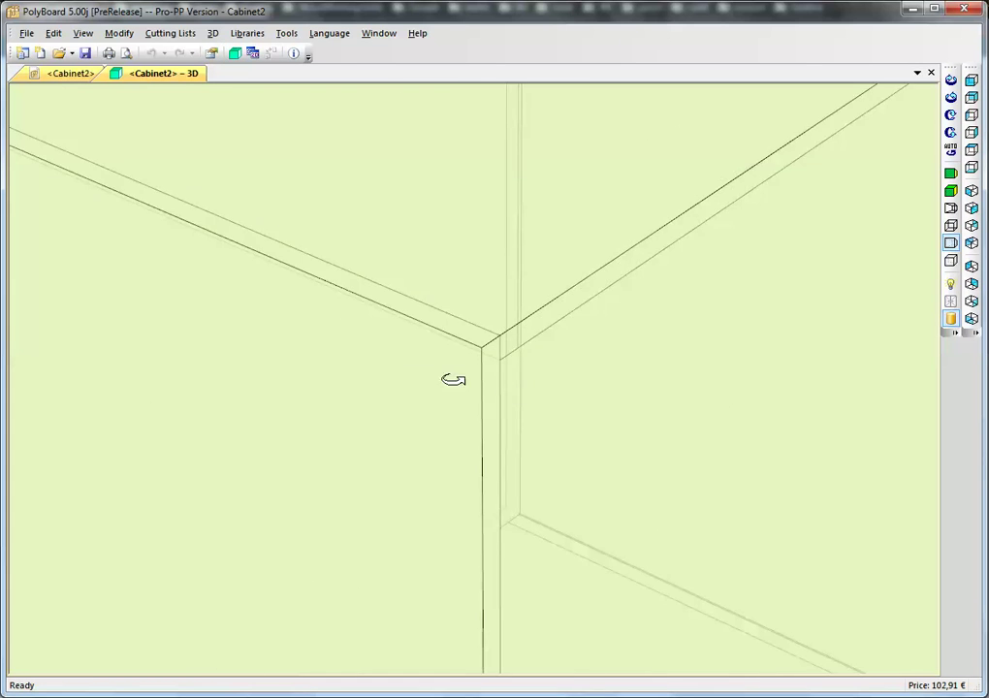
drag(733, 488, 646, 489)
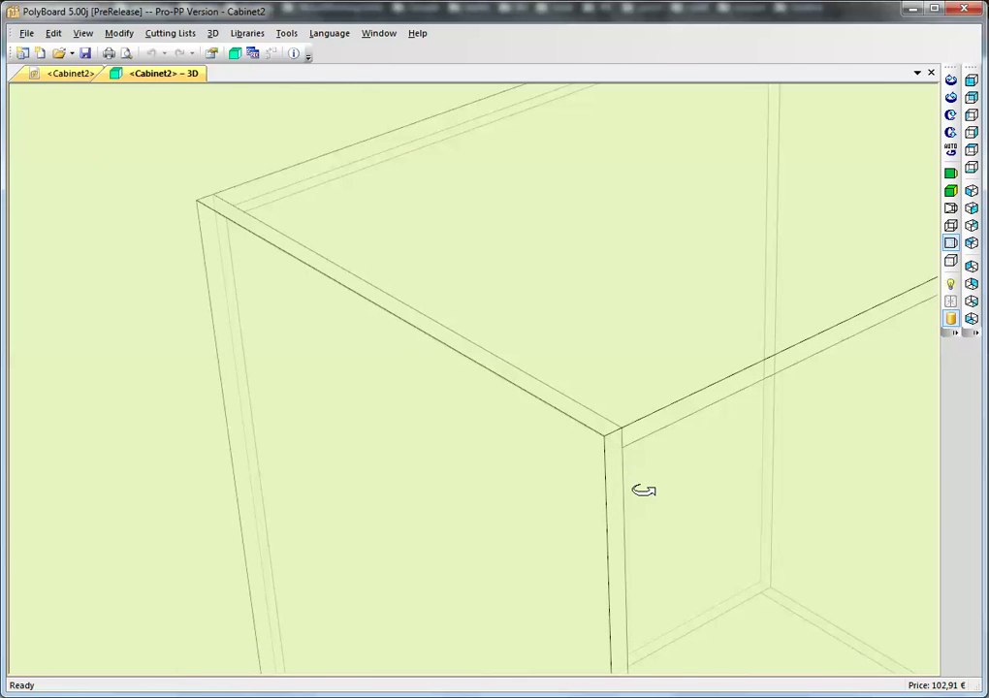
click(66, 75)
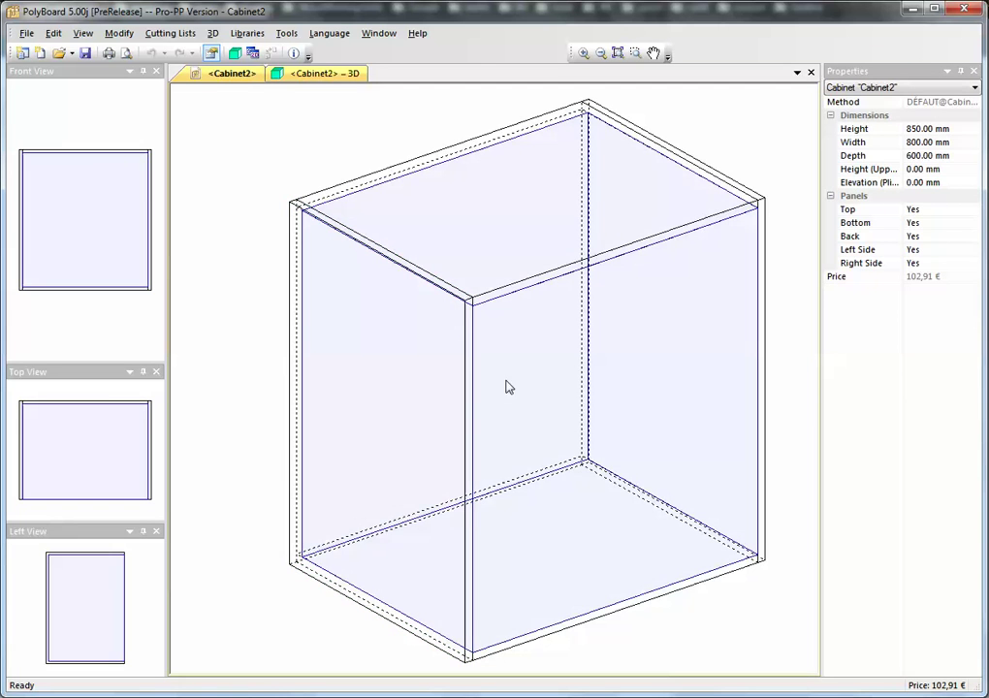
Add a fitting link to the left side–top joint using Tourillon dowels with the 20-20/200 rule
click(475, 324)
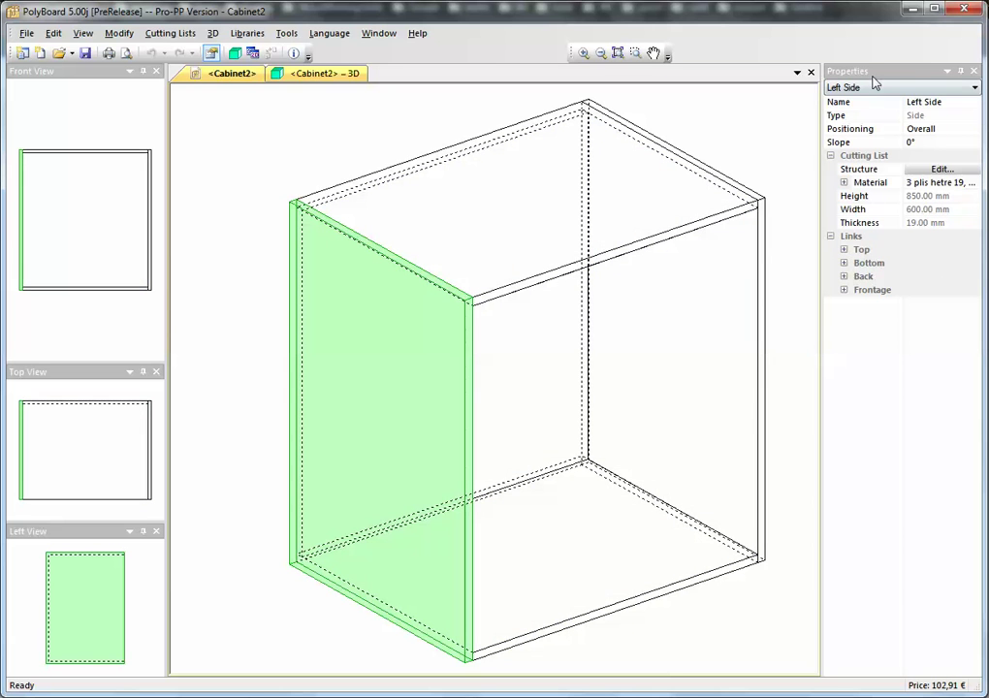
click(845, 251)
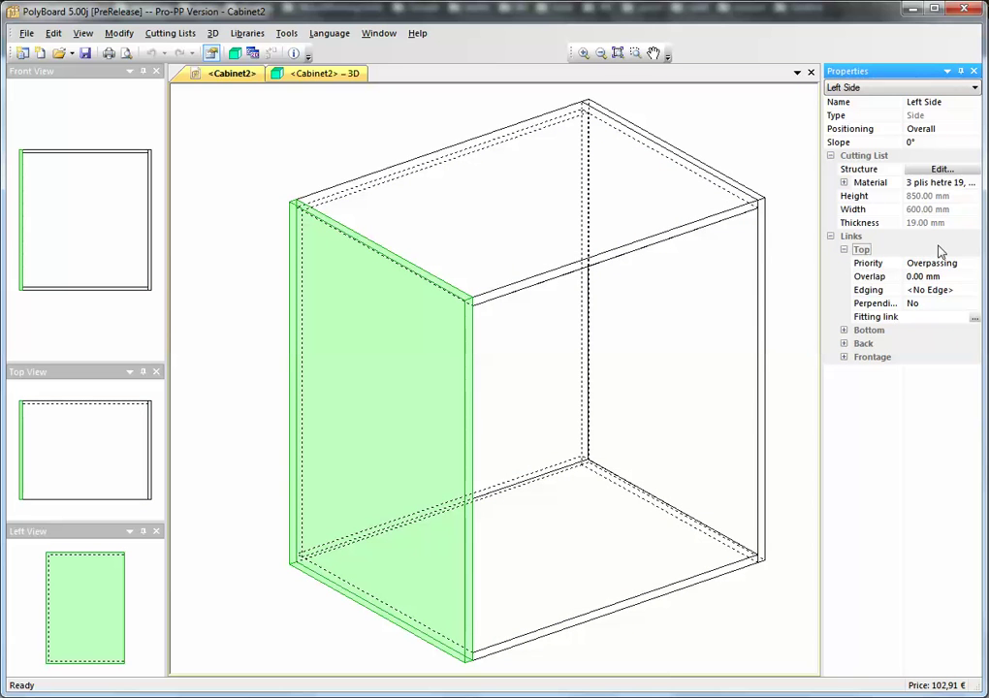
click(975, 318)
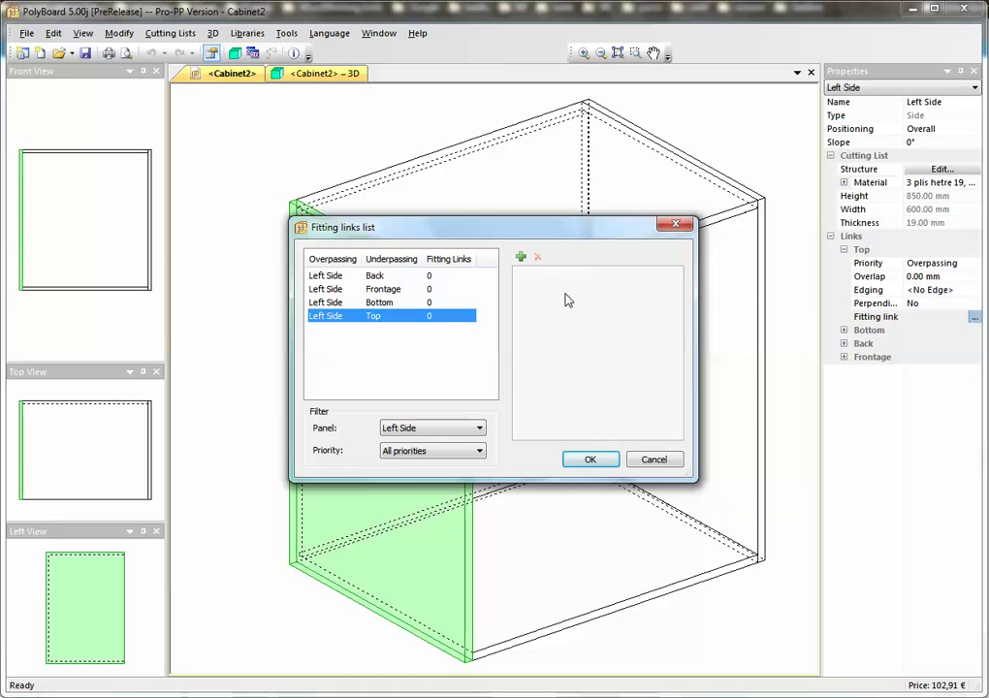
click(520, 258)
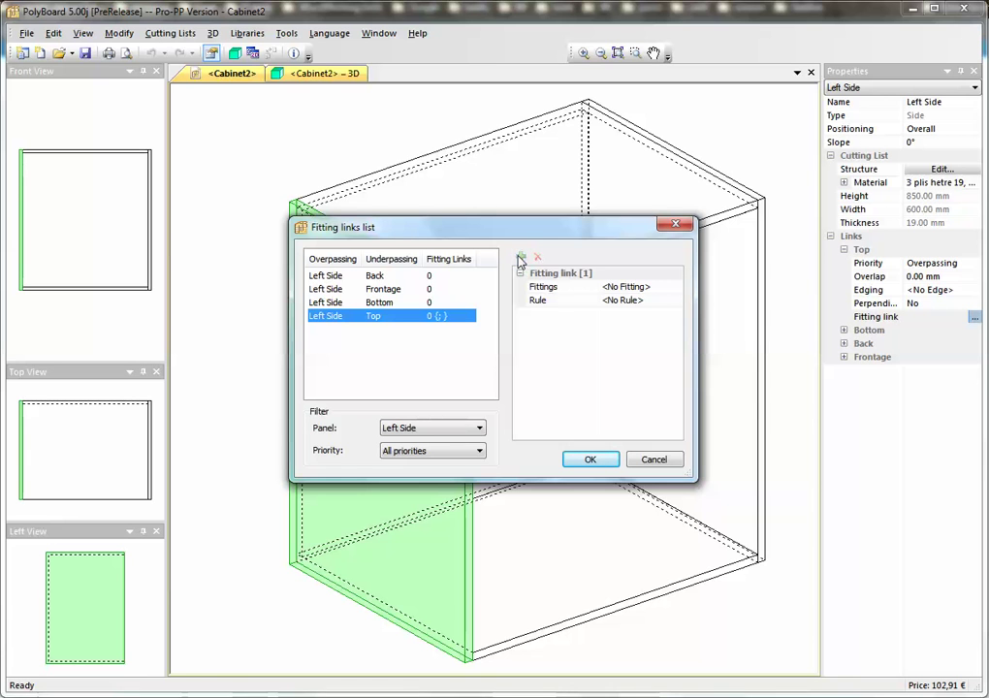
click(673, 289)
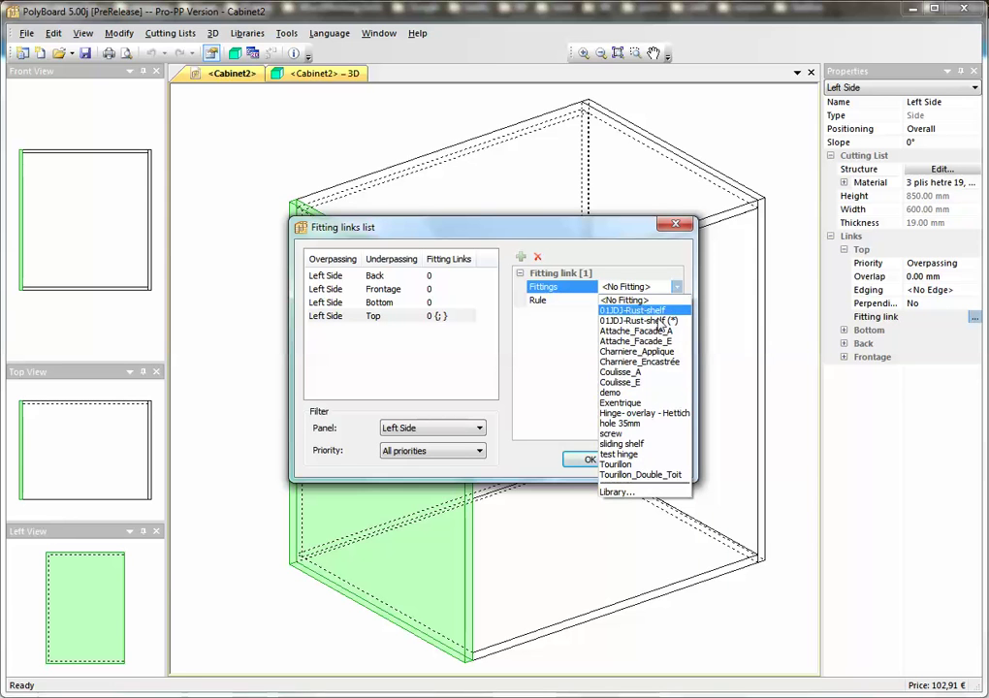
click(626, 465)
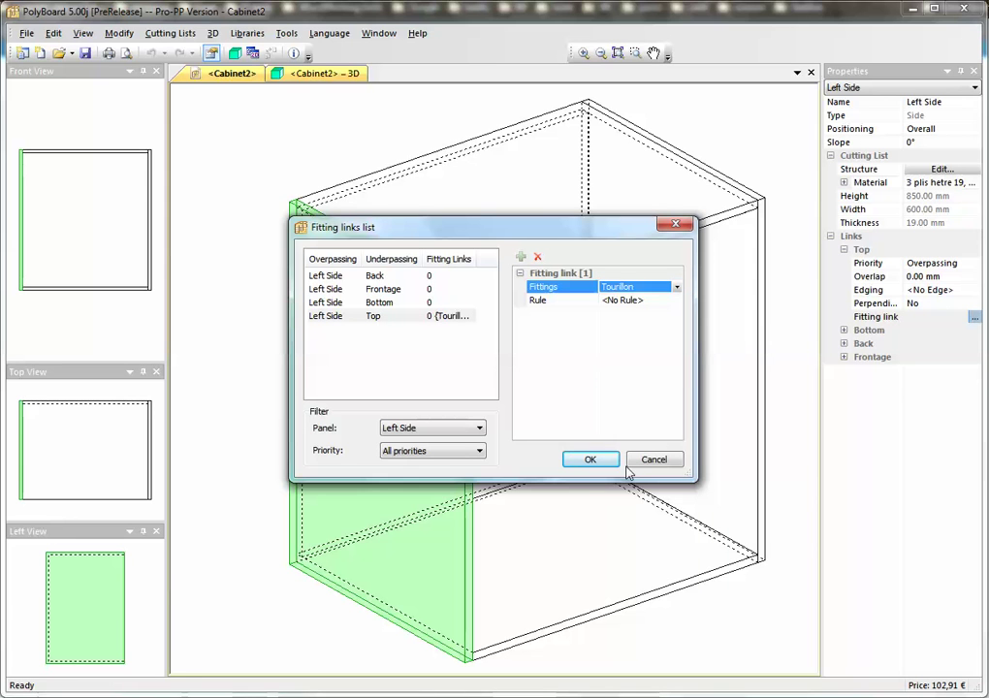
click(654, 303)
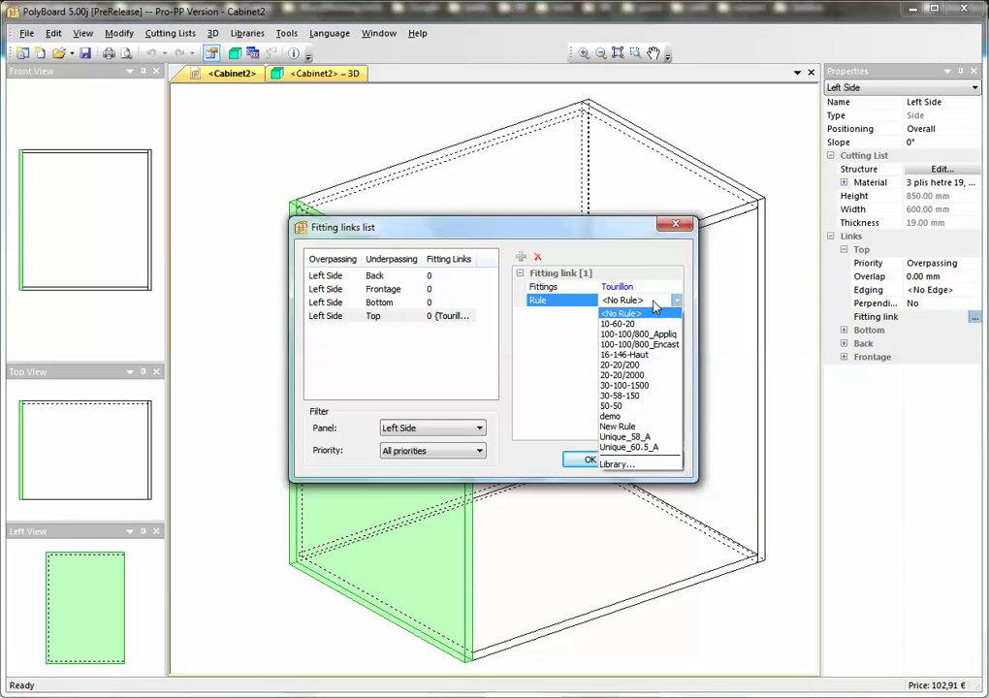
click(649, 367)
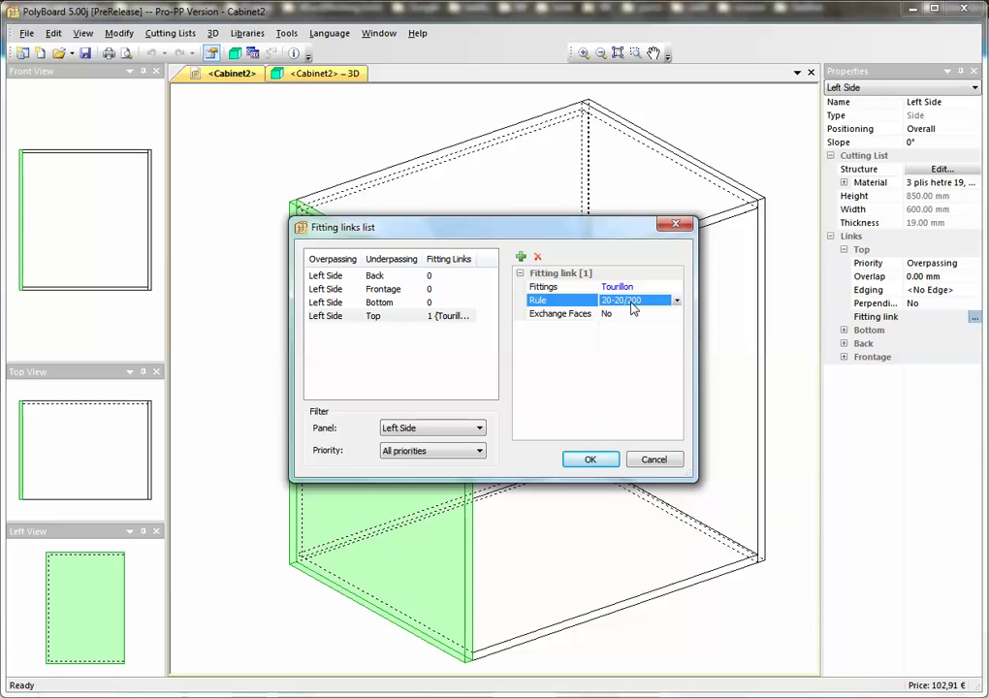
Confirm the Tourillon link, raising the price to 104,51 €, and inspect the cabinet in the enlarged 3D view
click(591, 460)
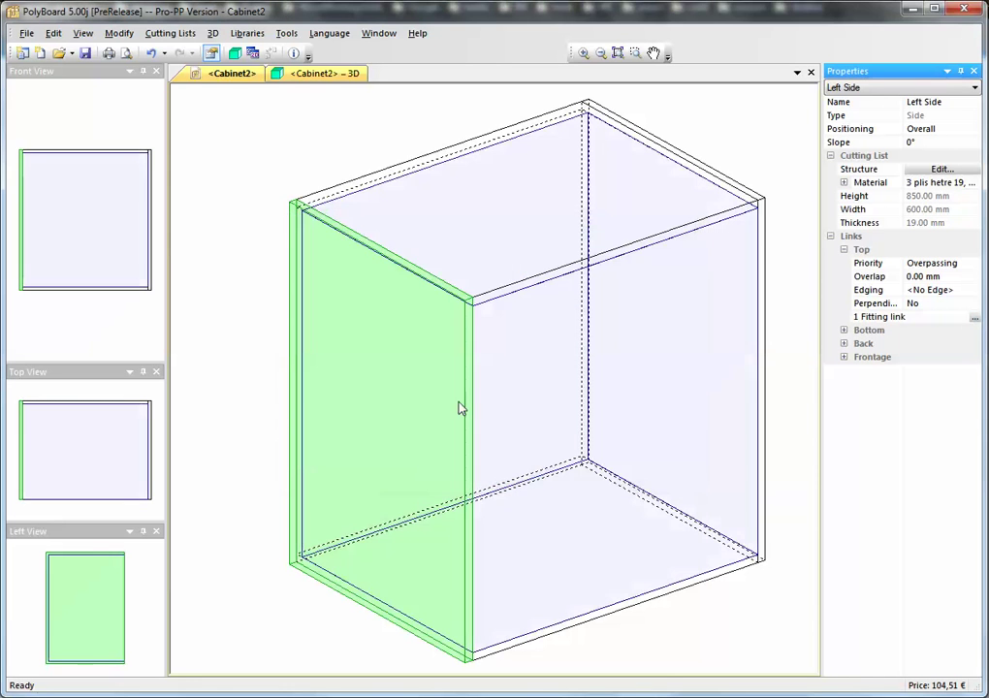
double_click(335, 74)
drag(420, 313, 444, 362)
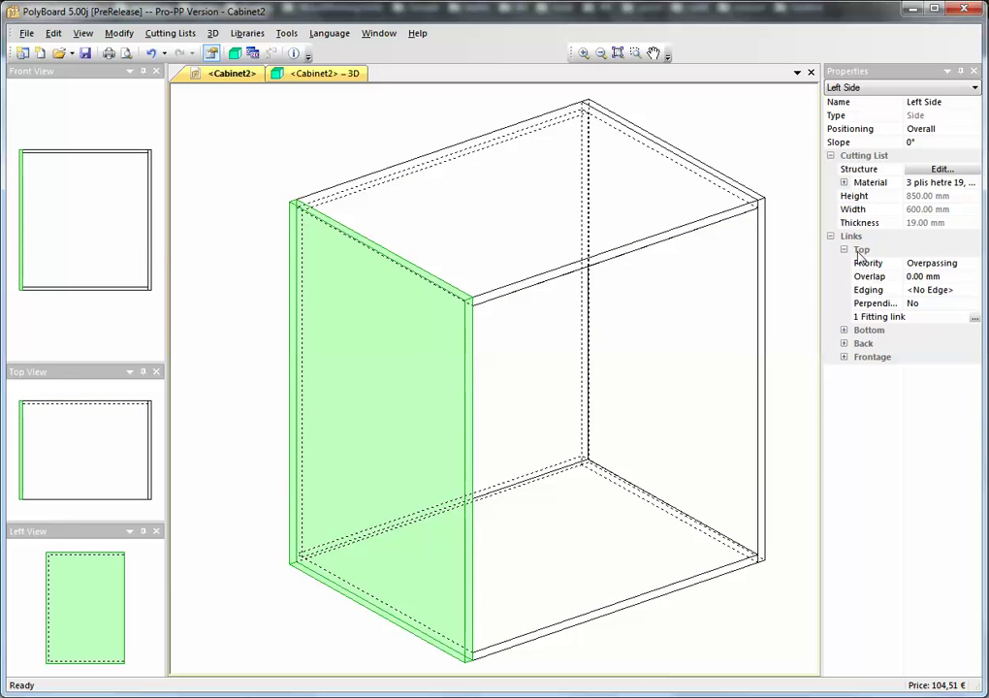
Add a second fitting link with Exentrique cams on the 50-50 rule, bringing the price to 105,25 €
click(975, 318)
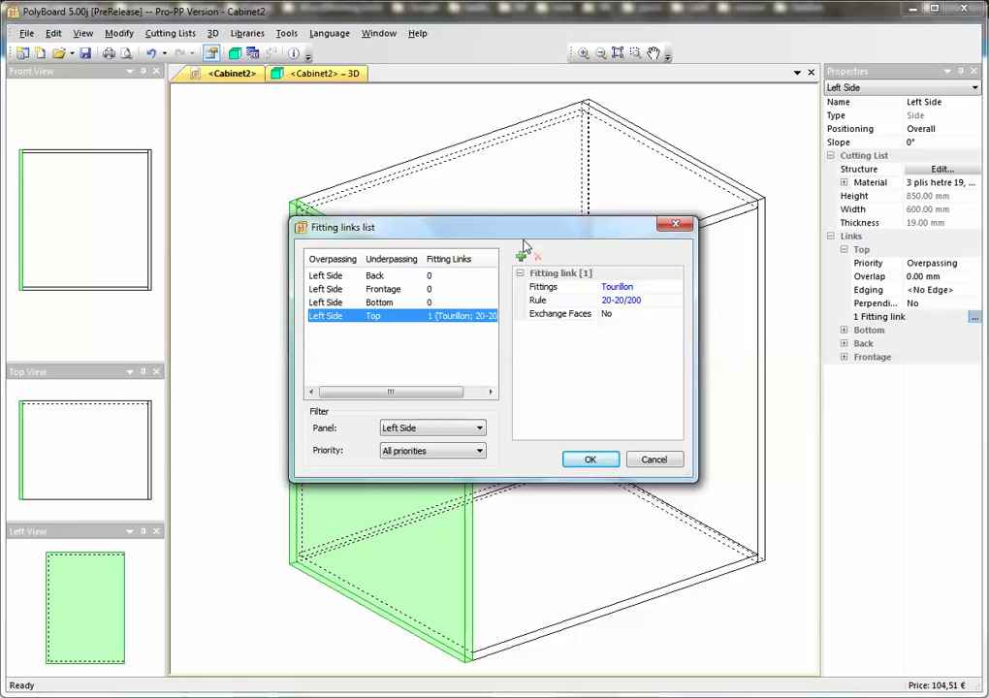
click(521, 257)
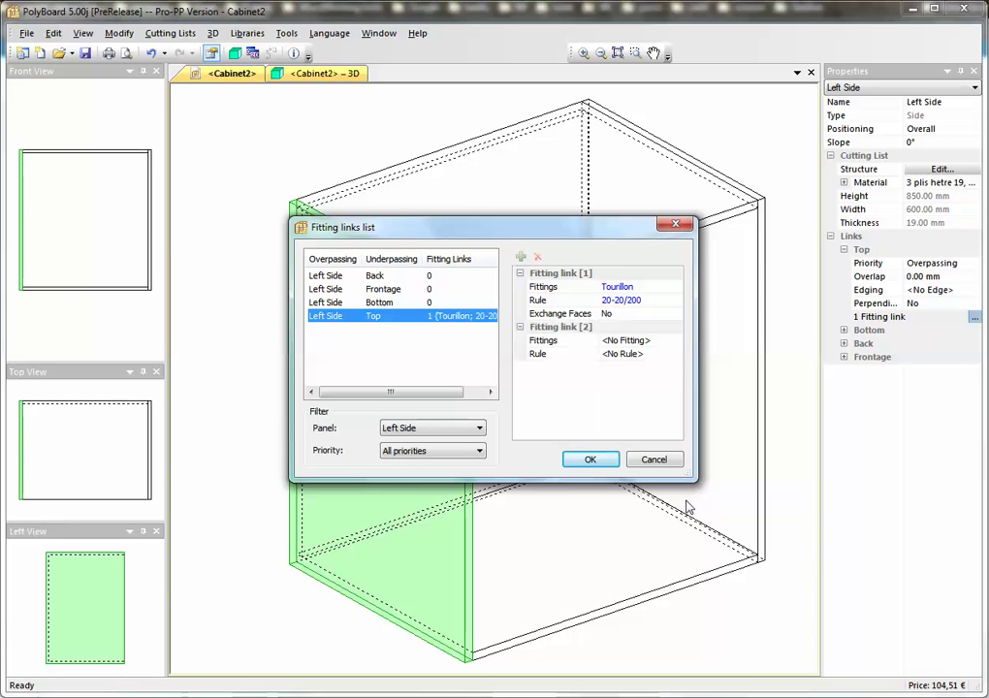
click(663, 340)
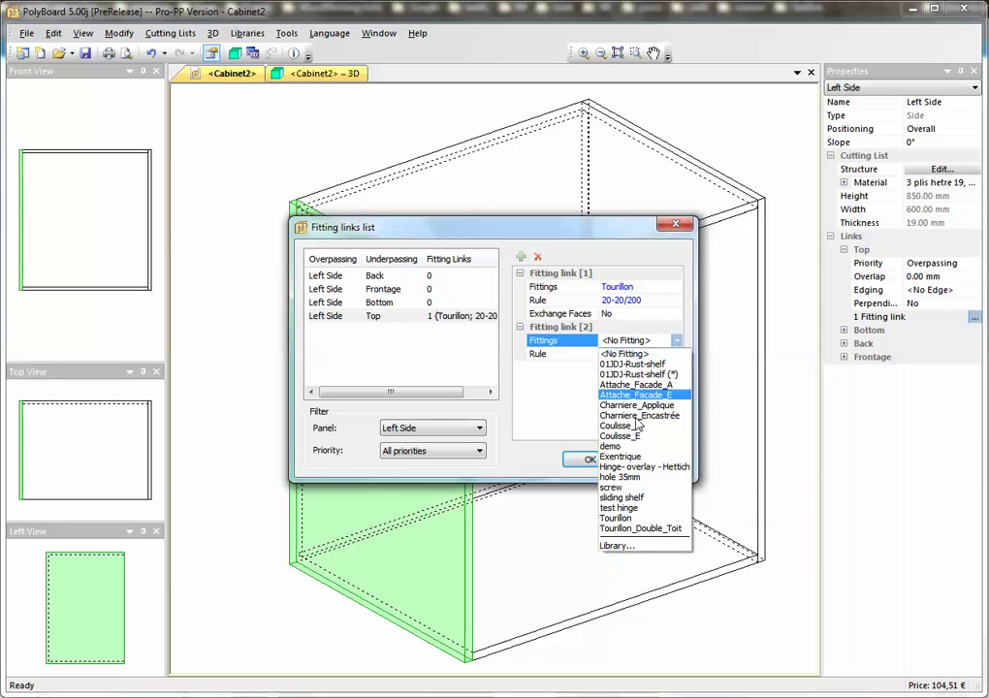
click(625, 456)
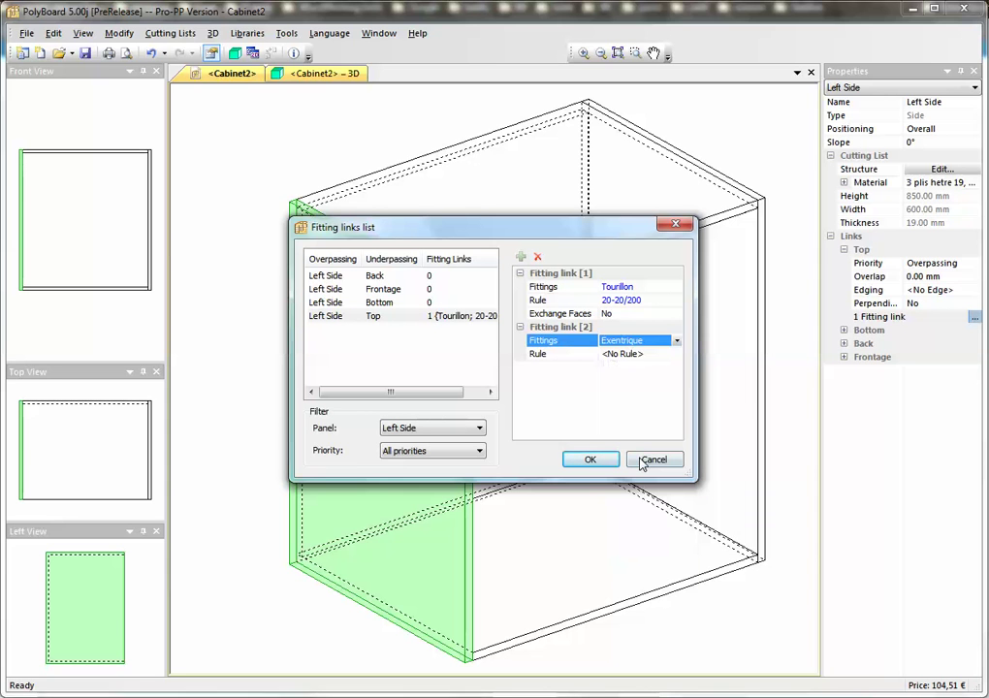
click(669, 354)
click(677, 354)
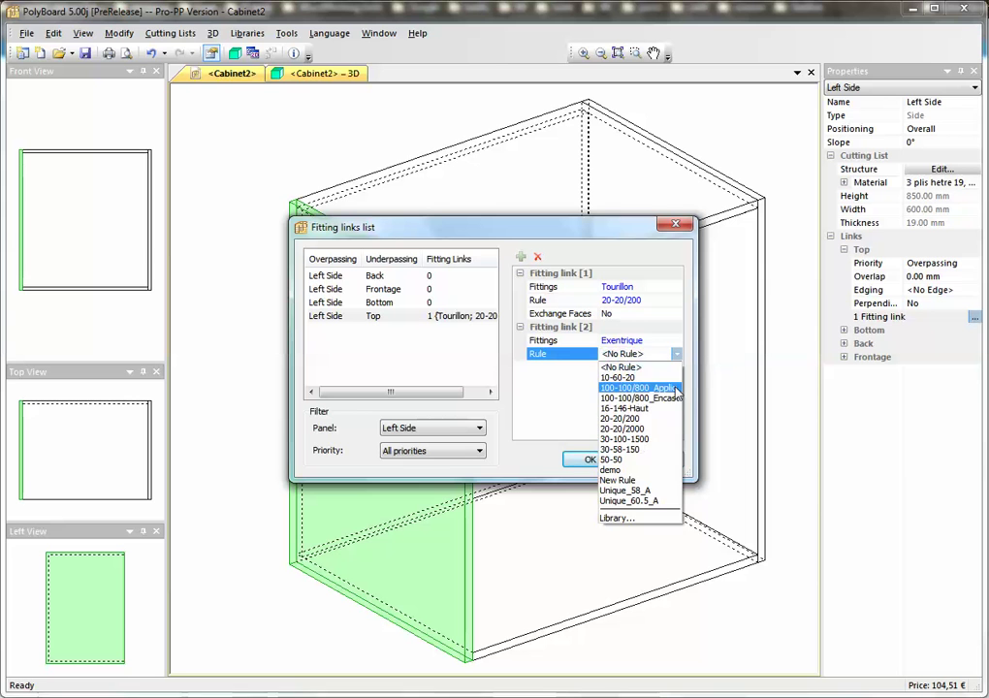
click(646, 461)
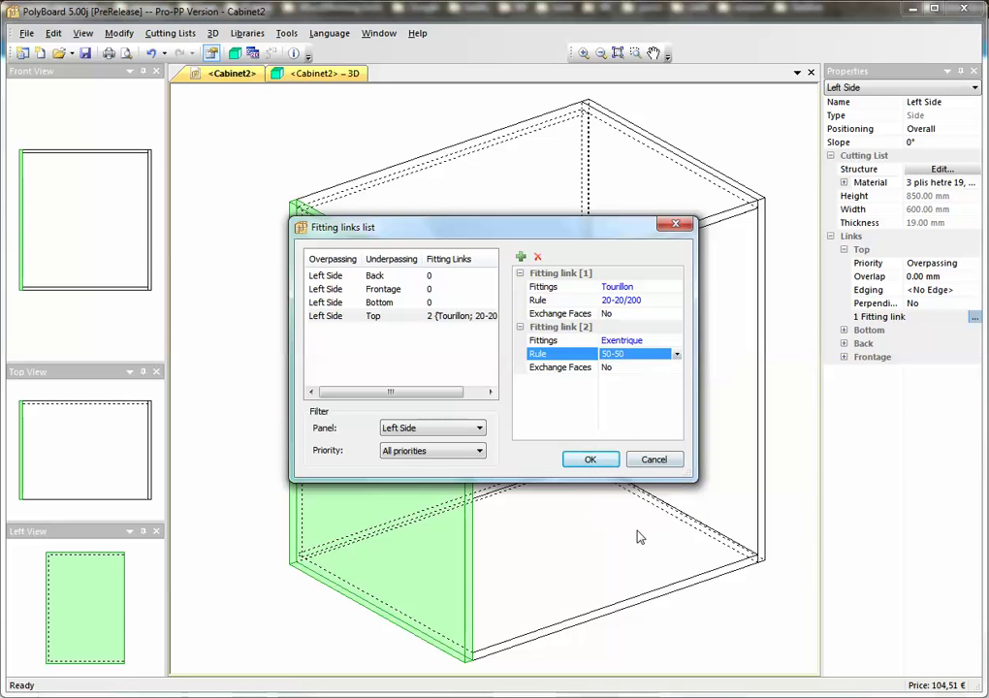
click(606, 462)
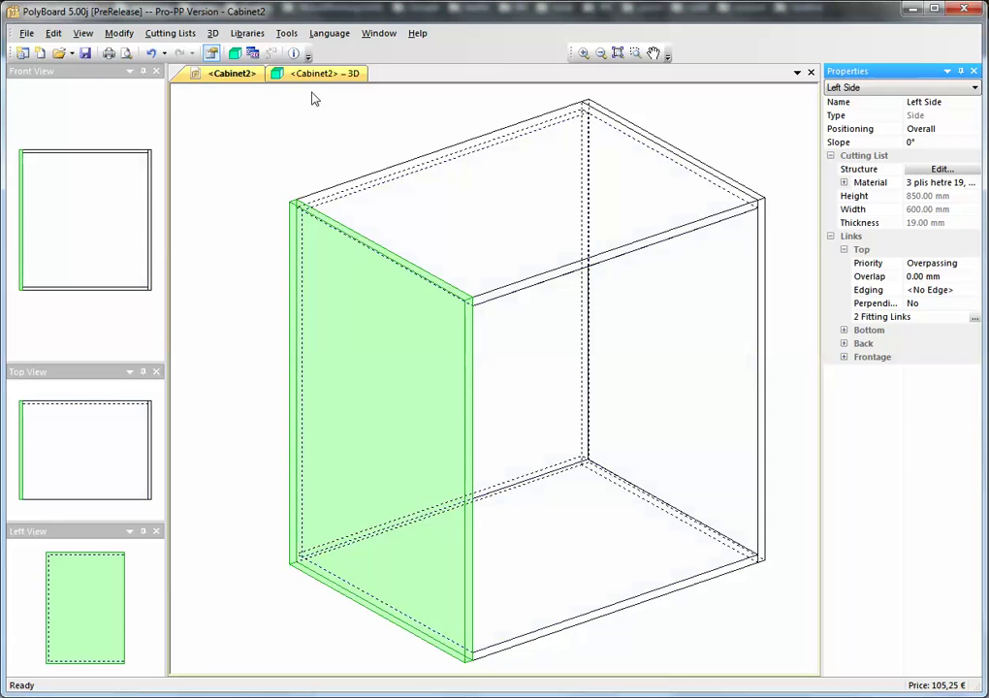
click(316, 74)
drag(470, 401, 475, 404)
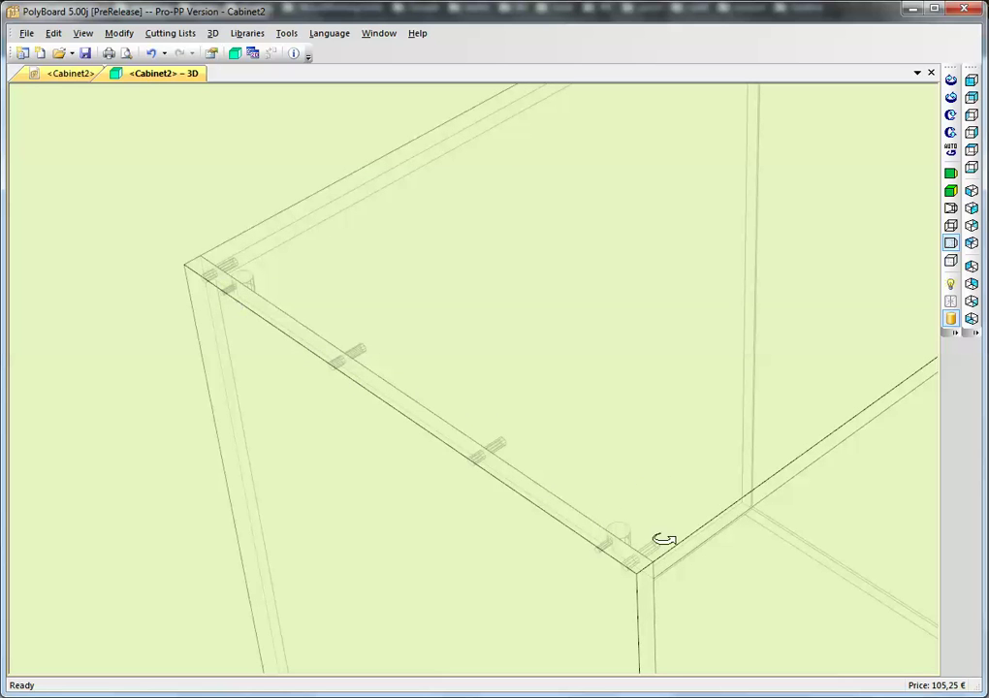
scroll(663, 562, down, 5)
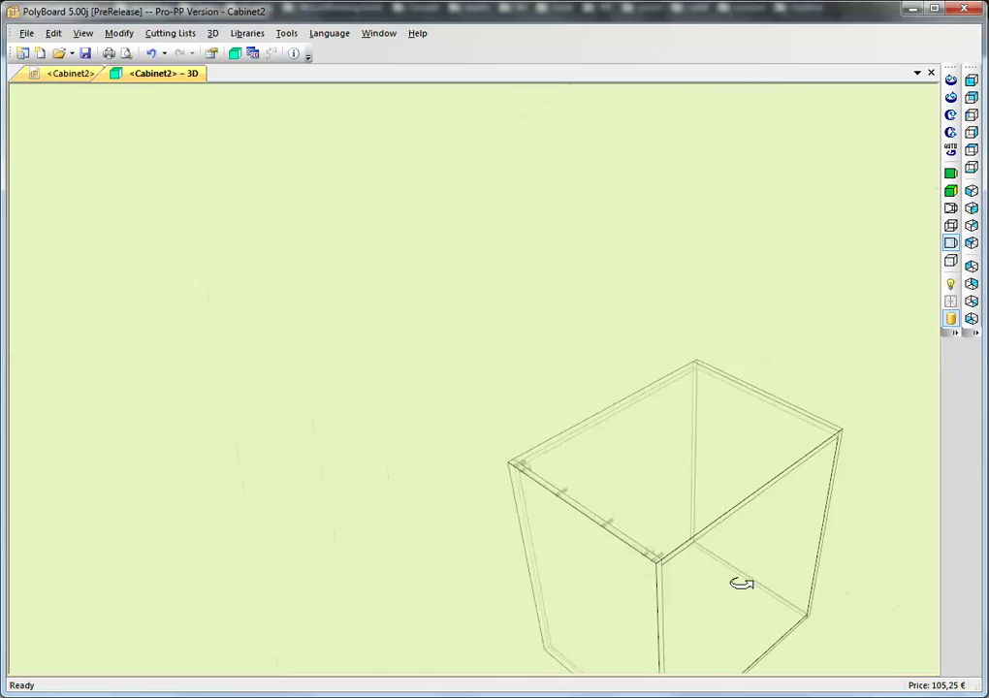
drag(740, 585, 566, 473)
drag(440, 475, 431, 455)
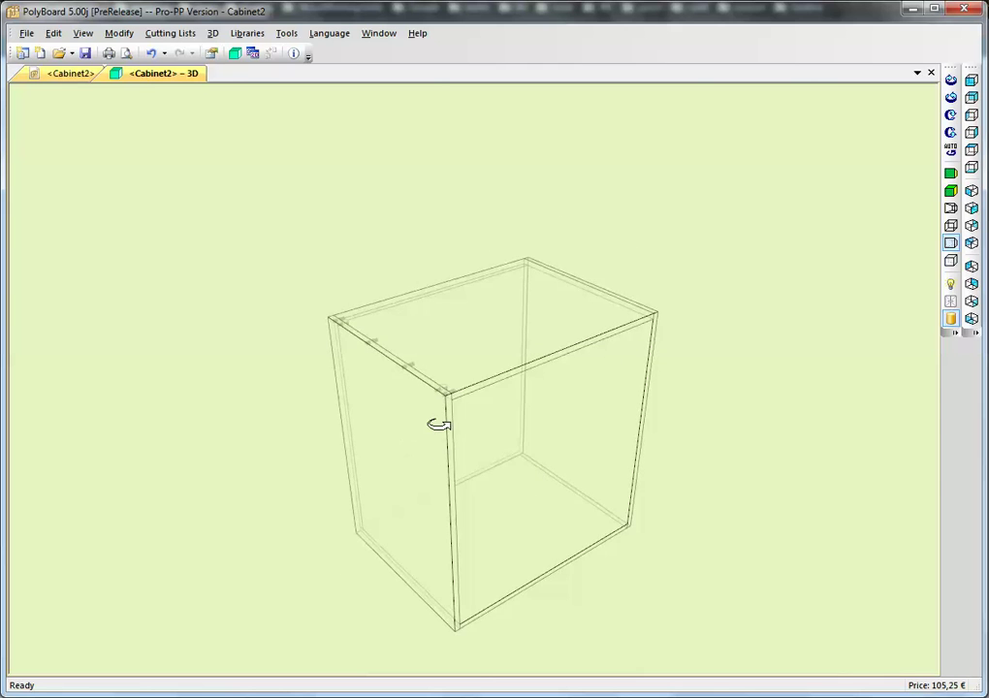
scroll(440, 420, up, 5)
middle_drag(479, 424, 530, 500)
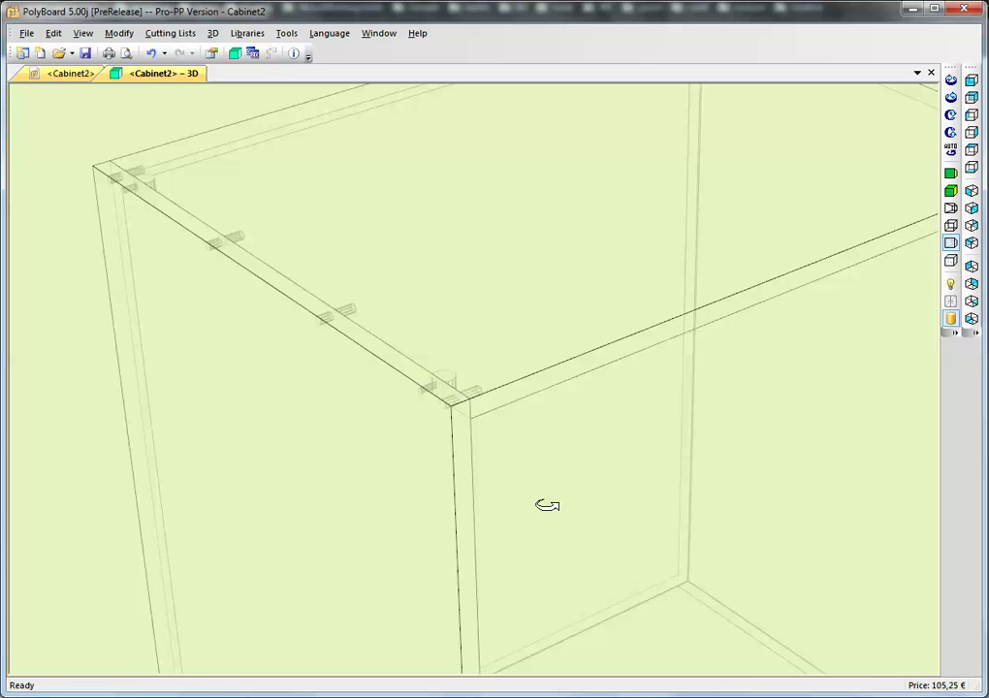
drag(524, 481, 423, 499)
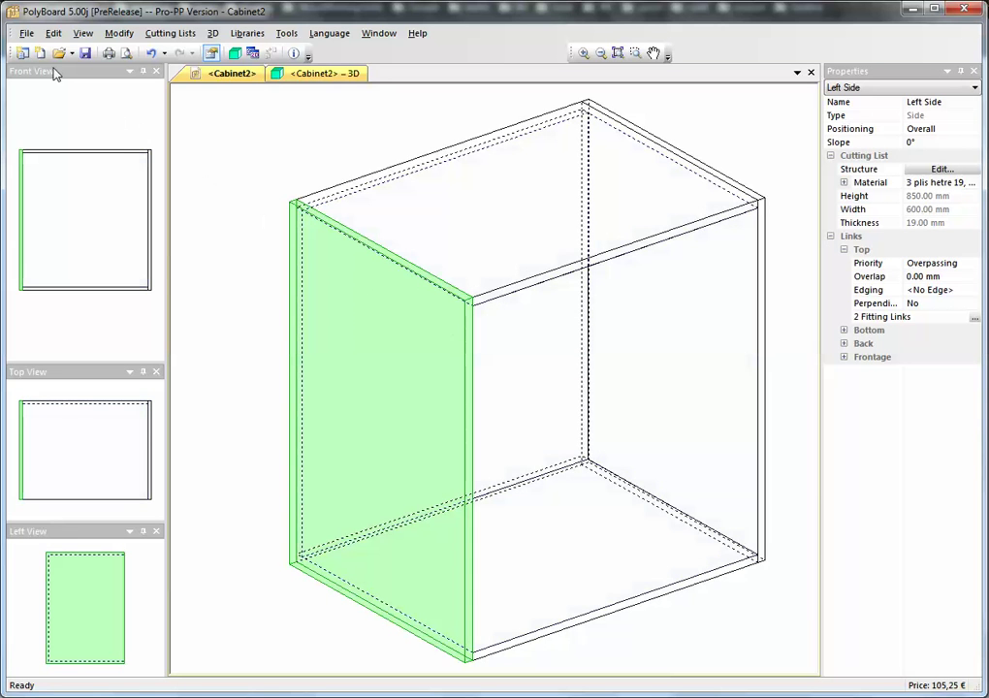
Open Print Preview, go to page 3, and zoom in on the Top panel's four 8 mm and two 20 mm holes
click(28, 34)
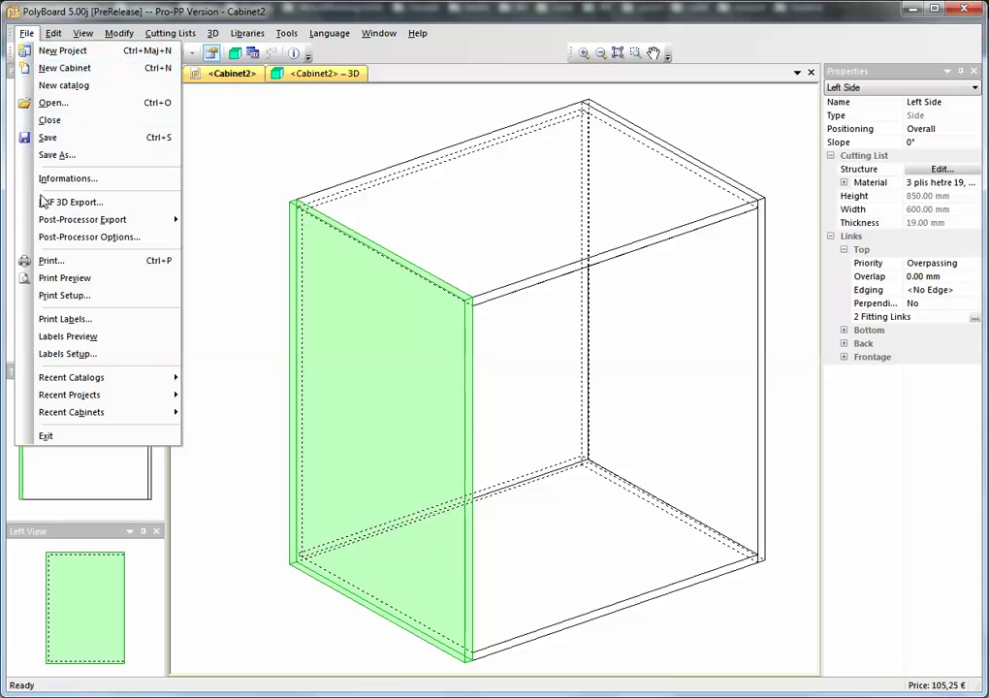
click(62, 279)
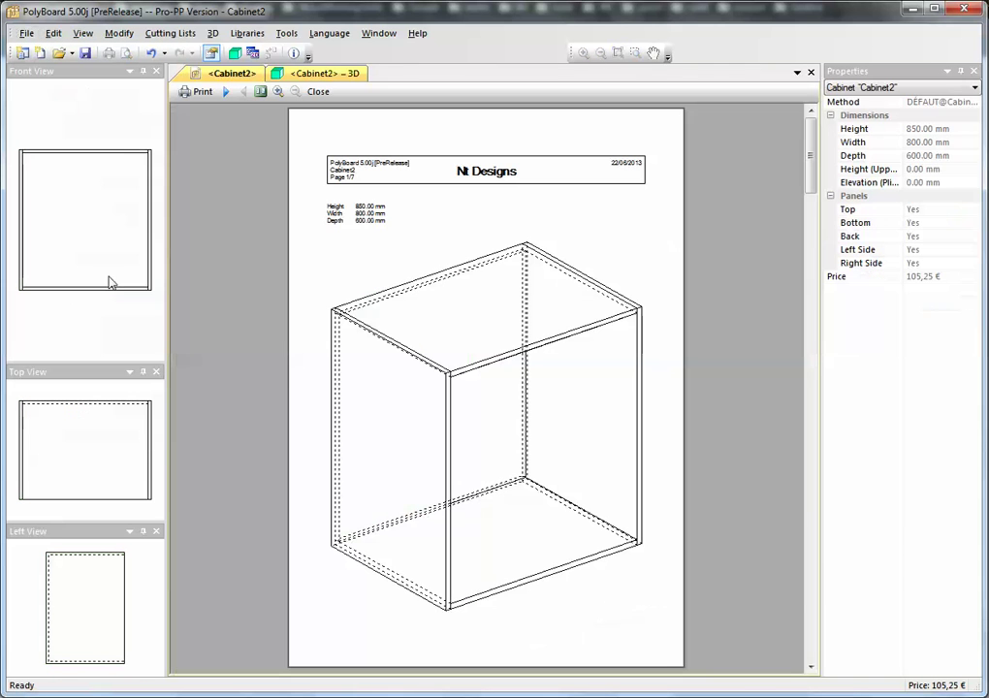
click(225, 93)
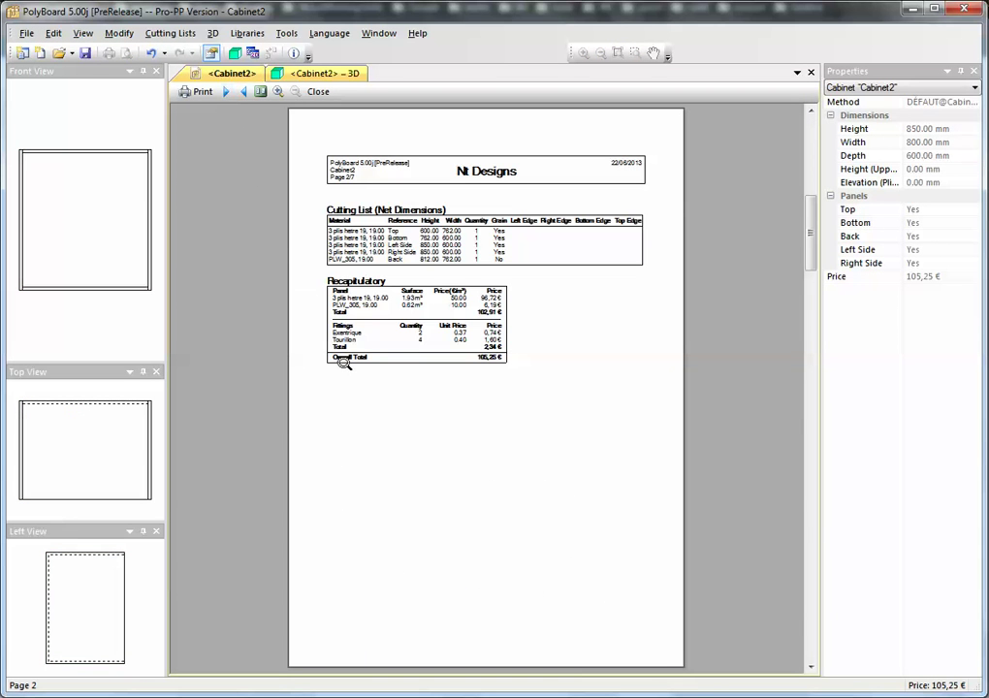
click(226, 92)
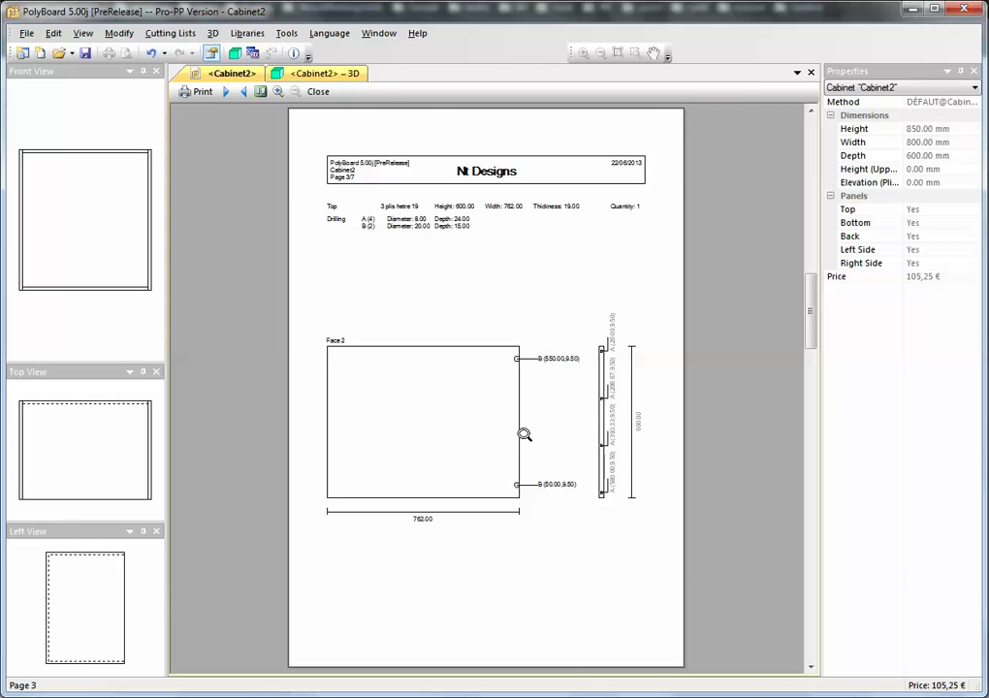
click(554, 438)
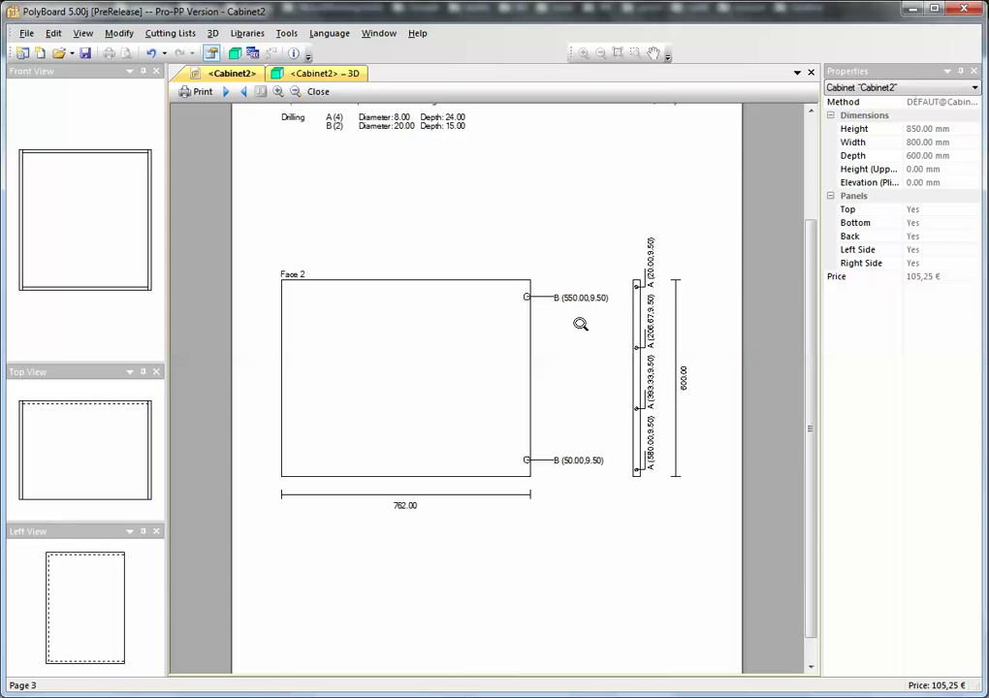
middle_drag(580, 324, 543, 353)
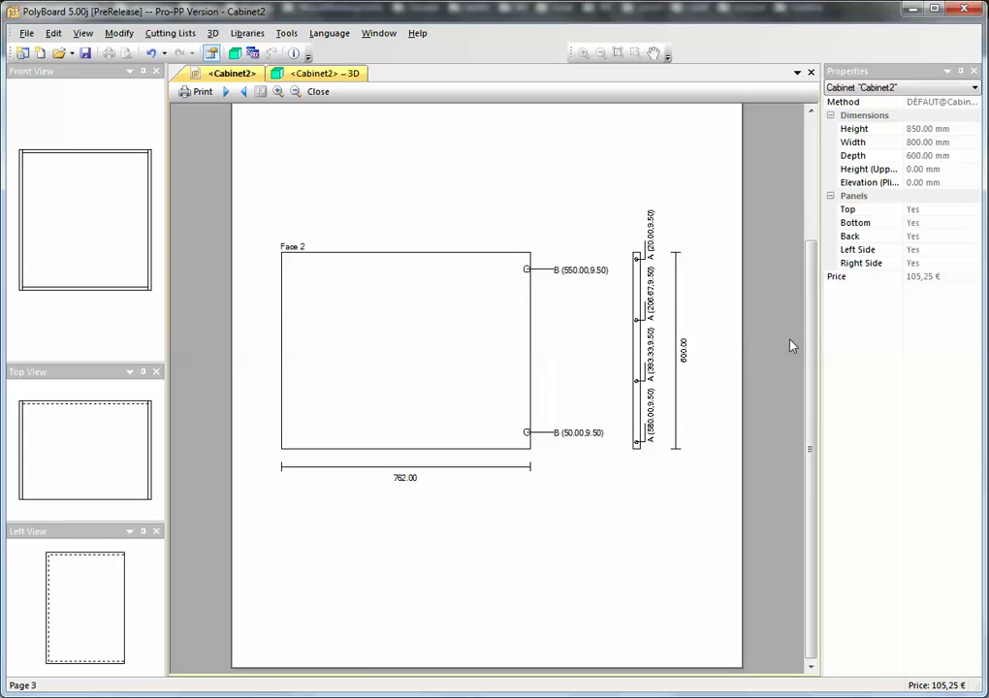
scroll(671, 445, up, 2)
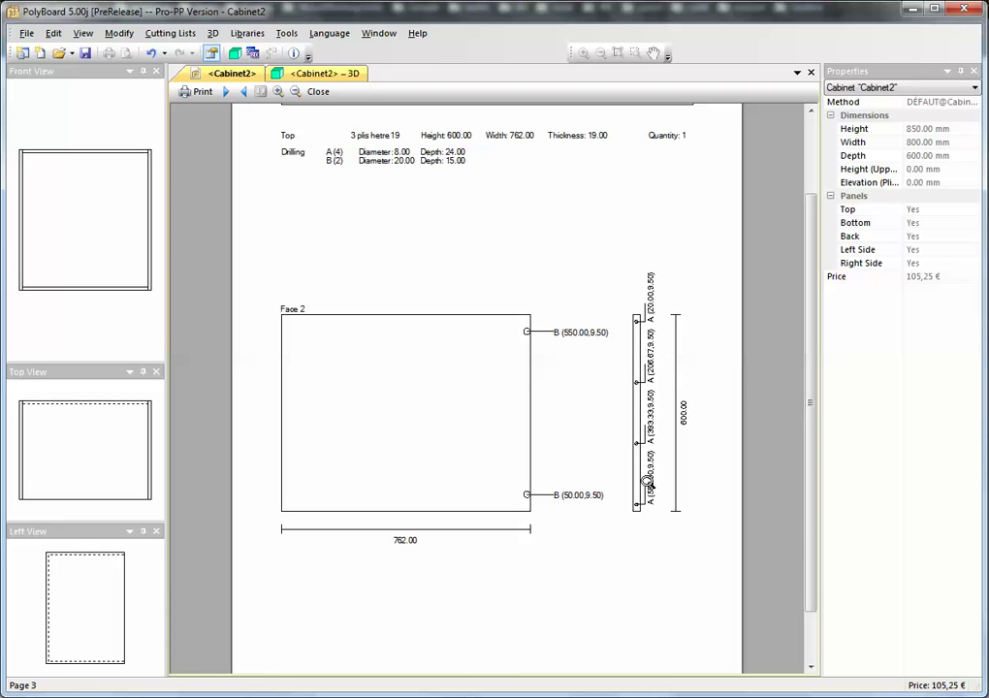
Page through to the Left Side drilling page (page 5), then return to the cabinet's 3D wireframe
click(226, 91)
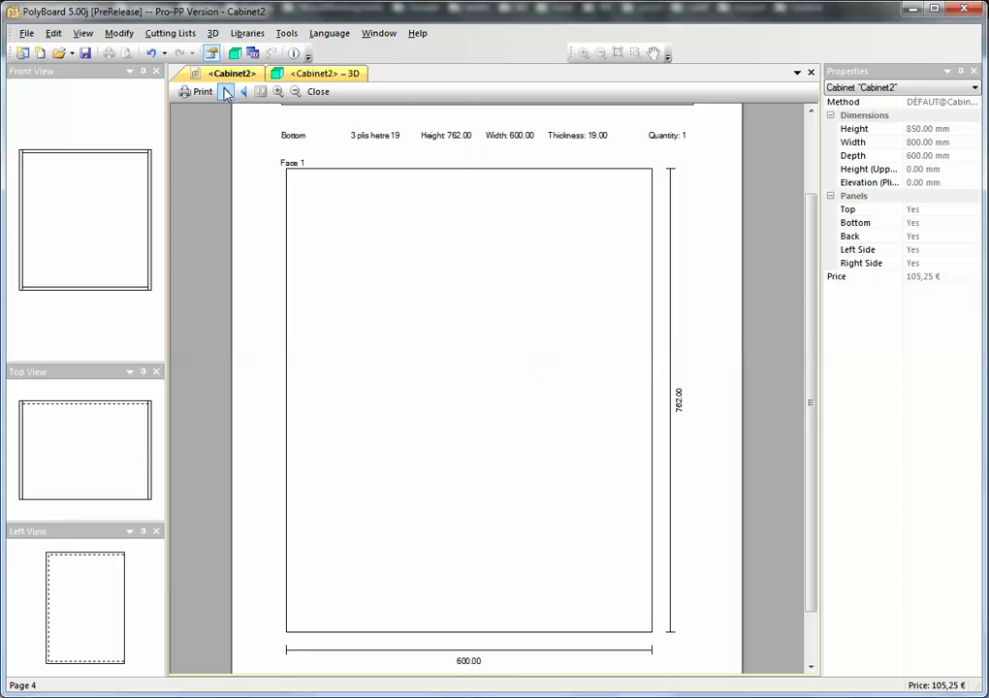
click(226, 92)
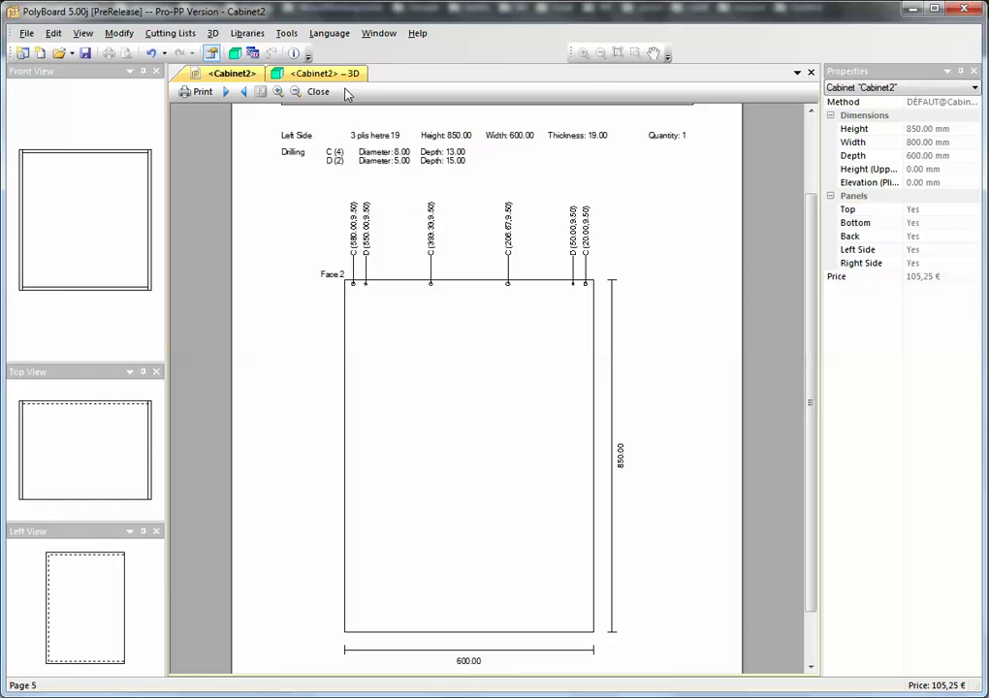
click(279, 75)
Zoom out in the 3D view to show the dowel and cam fittings along the left side–top edge
scroll(525, 454, down, 4)
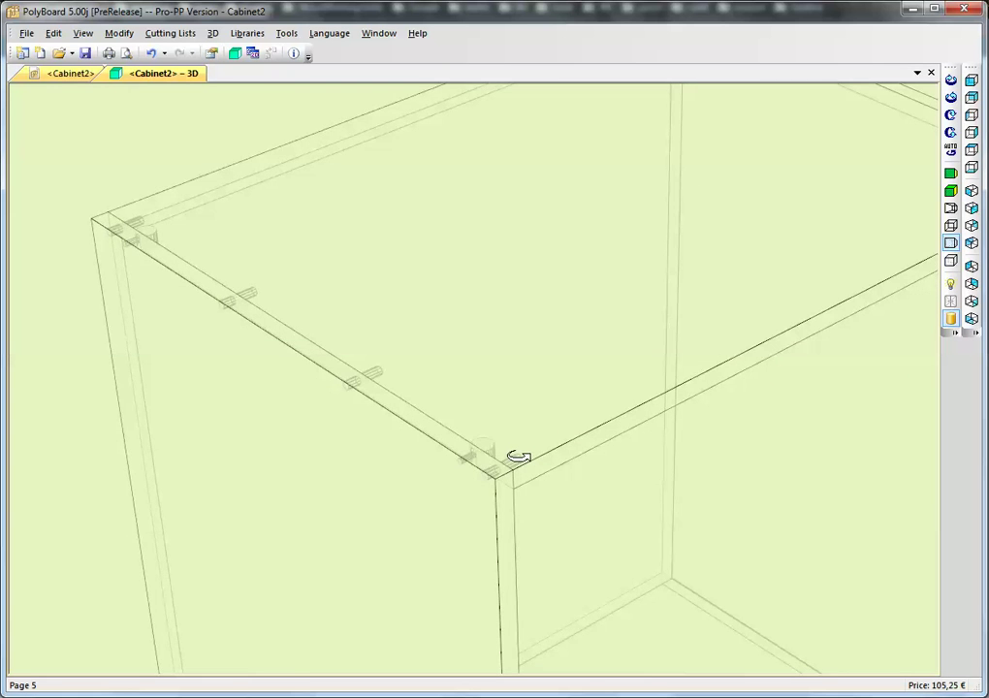